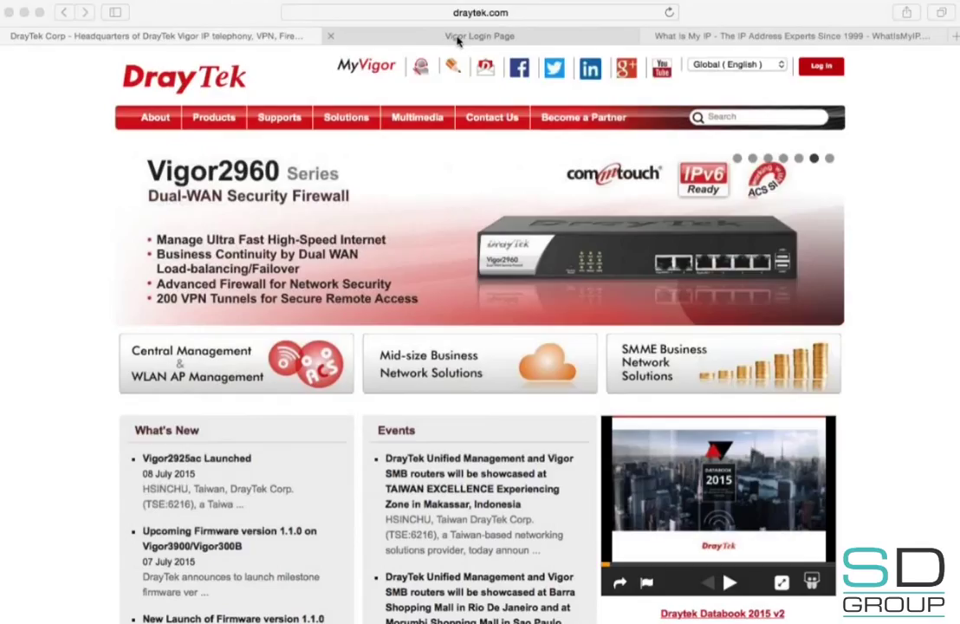
Step: Switch to the browser tab with the Vigor2860 login page at 10.0.2.1
left_click(458, 38)
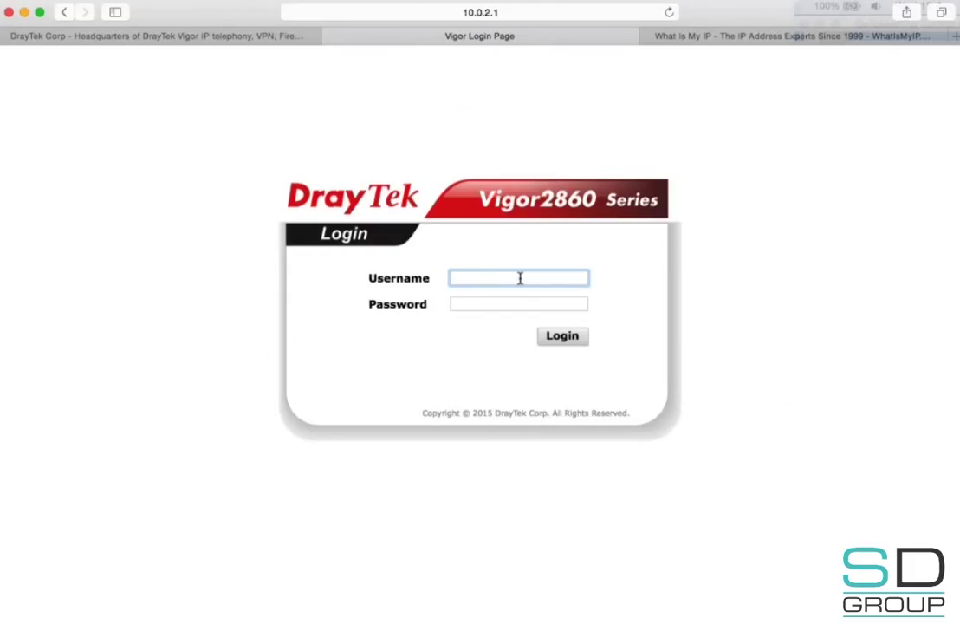
Step: Enter the administrator username and password to reach the router Dashboard
type("admin")
key("Tab")
type("admin")
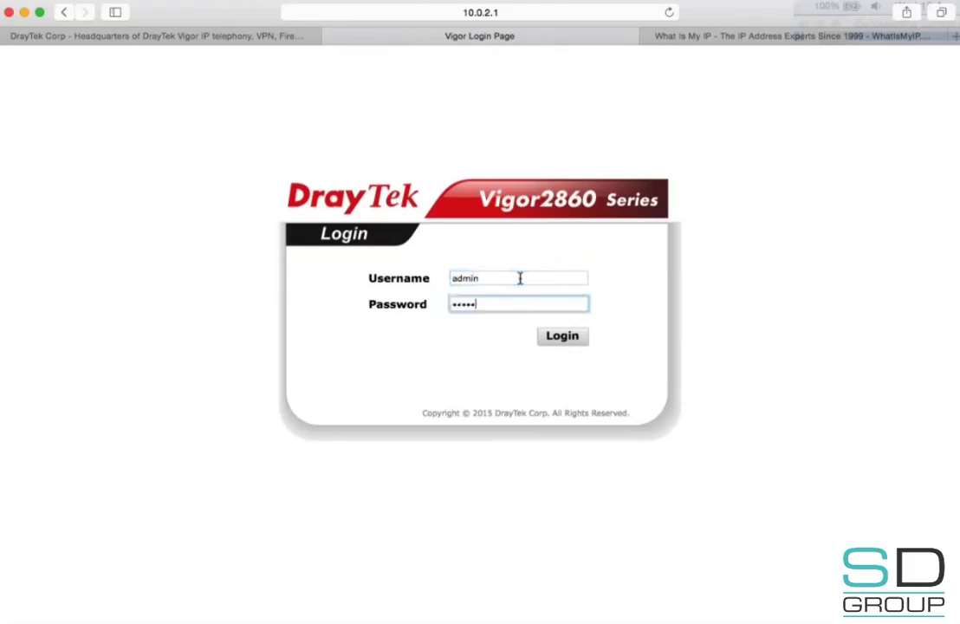
type("*********")
key("Return")
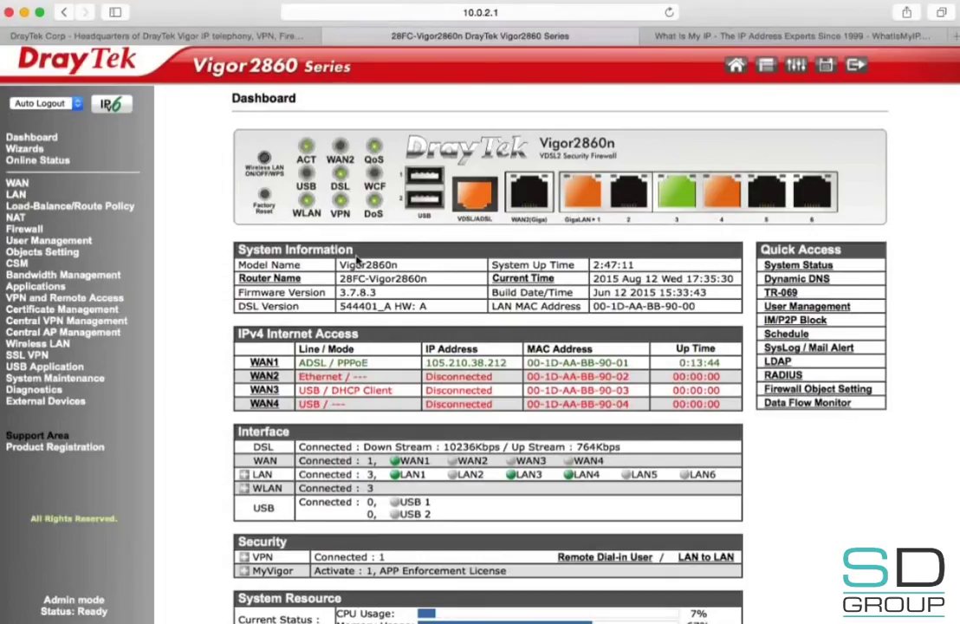
Step: In WAN General Setup, check that WAN2 stays disabled and confirm with OK
left_click(34, 183)
left_click(26, 198)
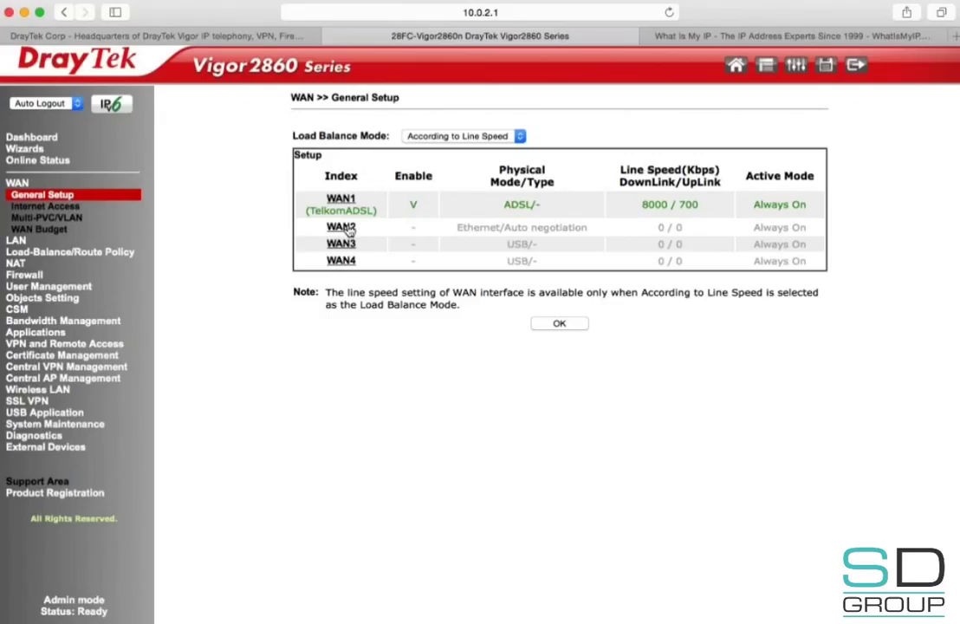
left_click(342, 227)
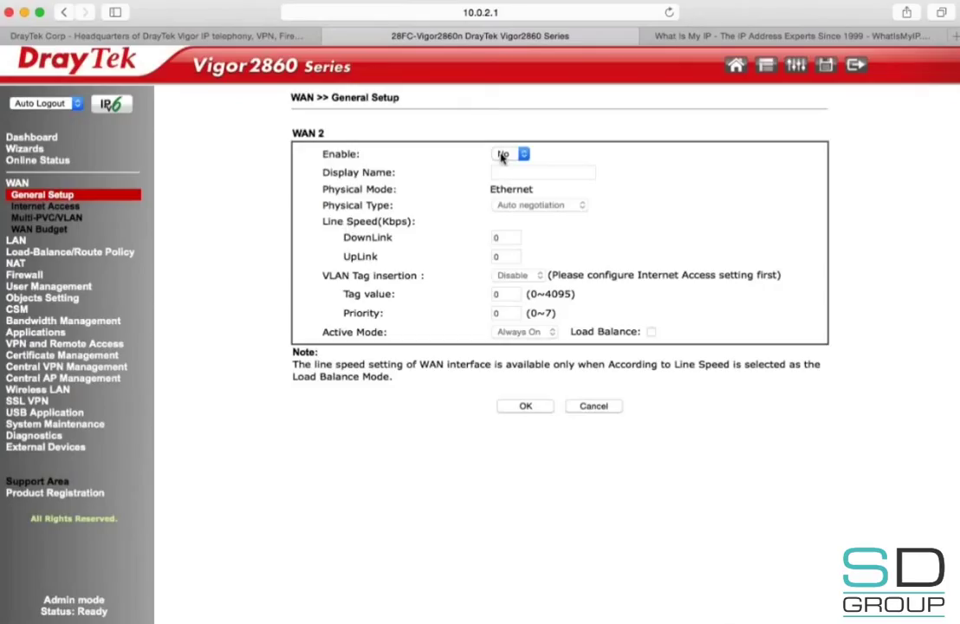
left_click(506, 155)
left_click(526, 407)
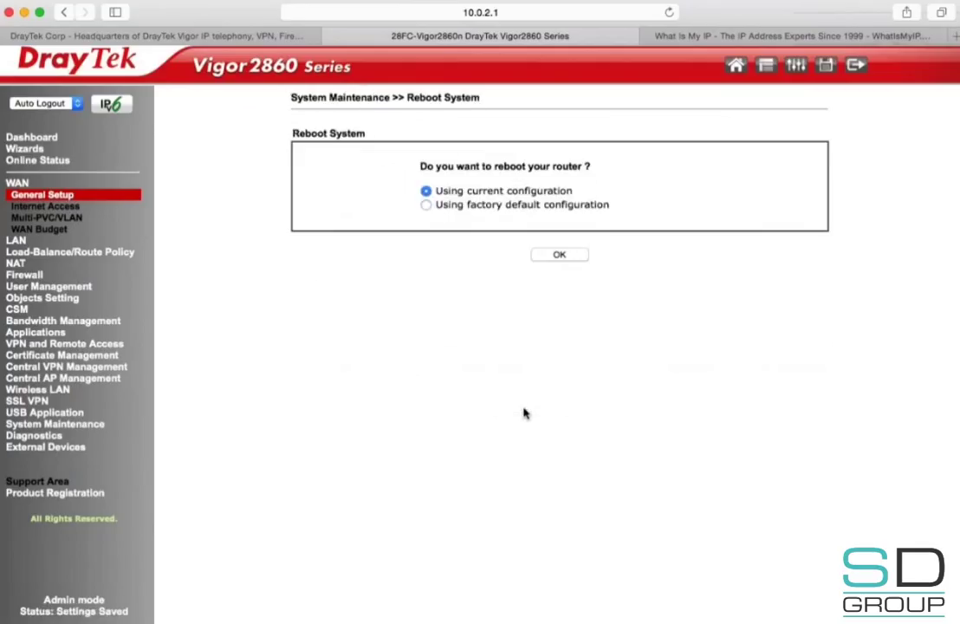
Step: Confirm WAN3 and WAN4 stay disabled, then show the WAN Internet Access overview
left_click(42, 194)
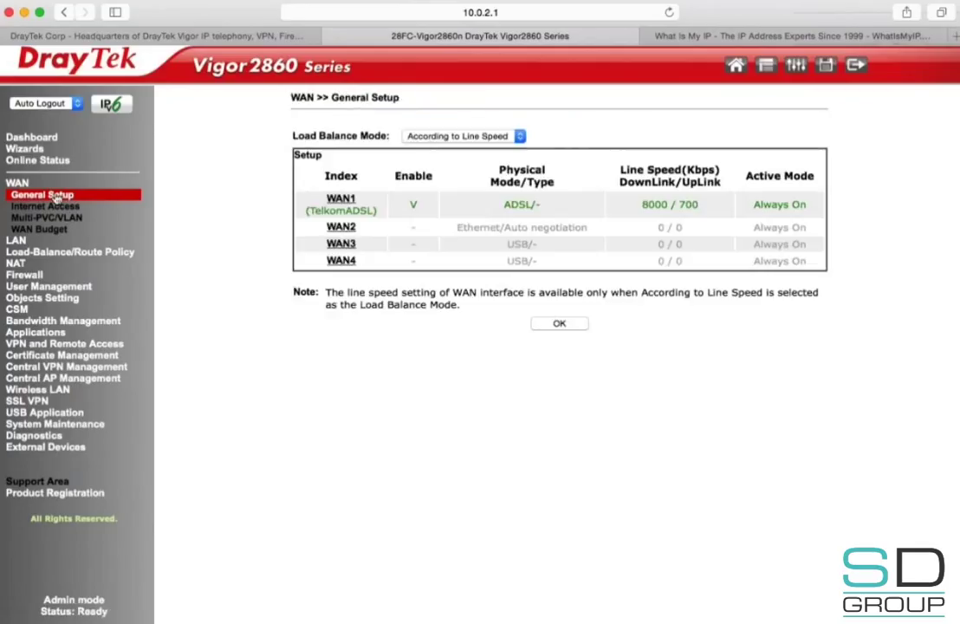
left_click(340, 244)
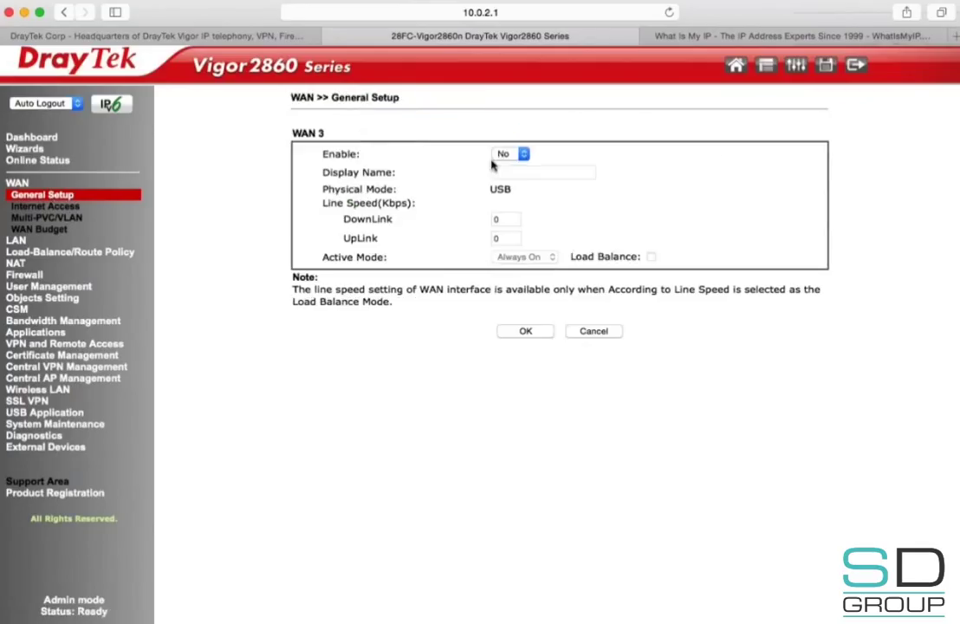
left_click(520, 332)
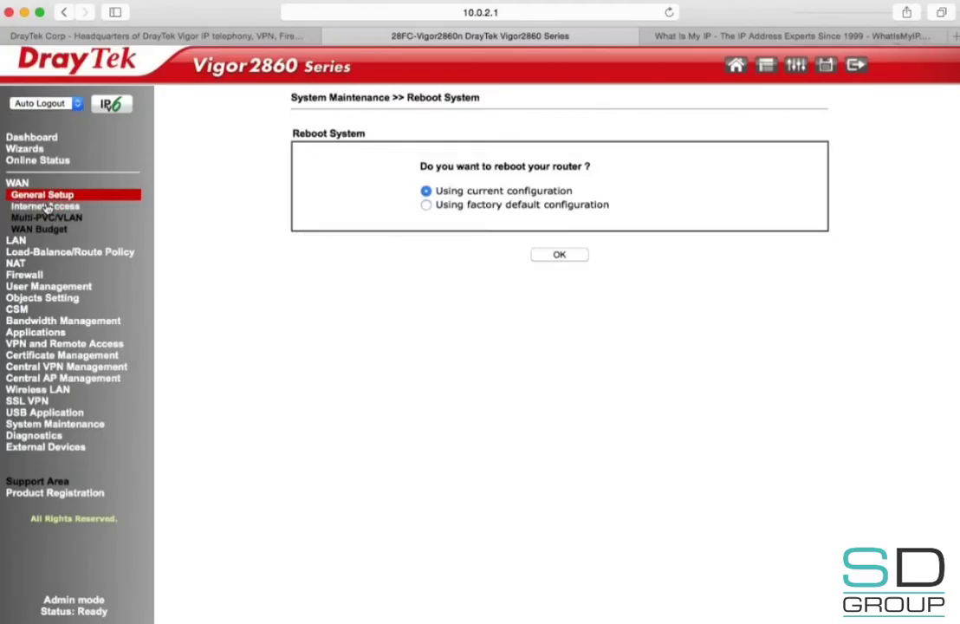
left_click(41, 198)
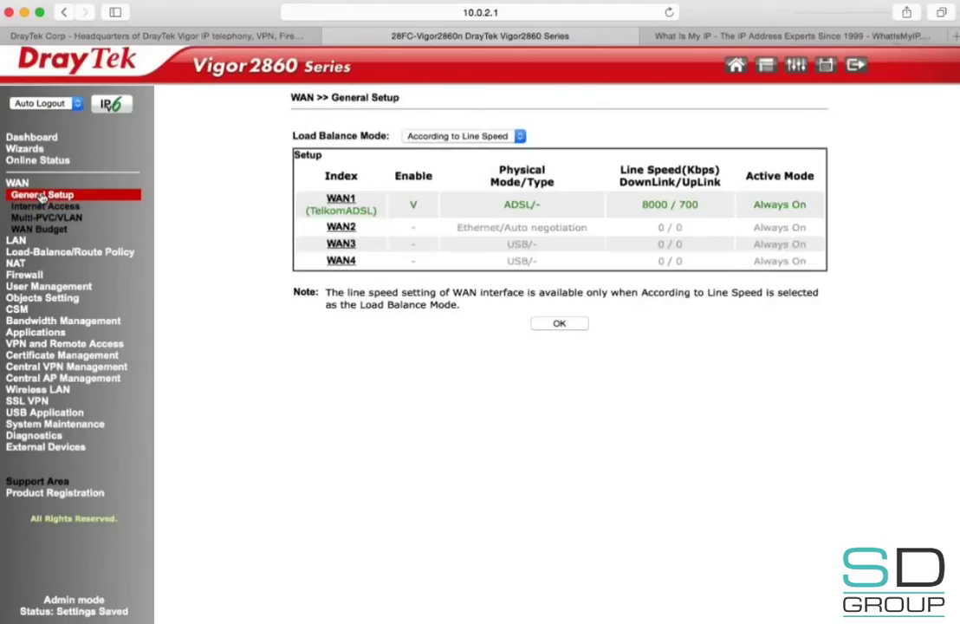
left_click(341, 260)
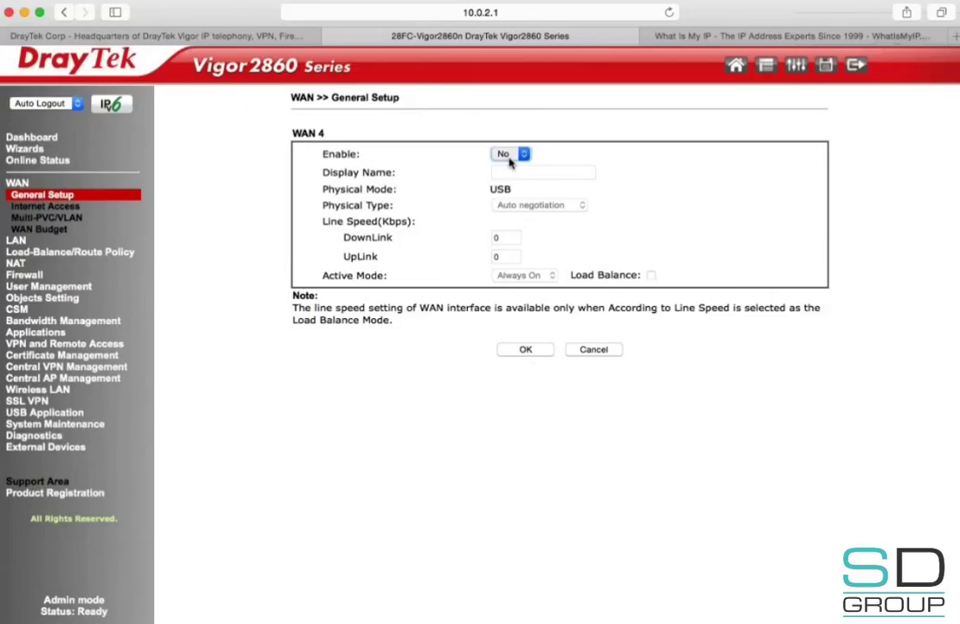
left_click(525, 349)
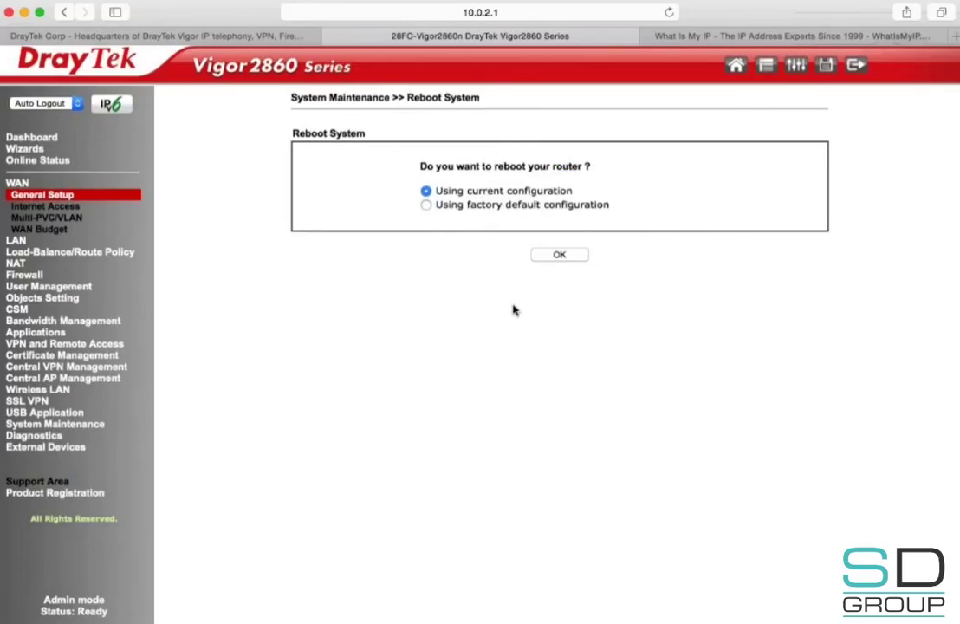
left_click(67, 198)
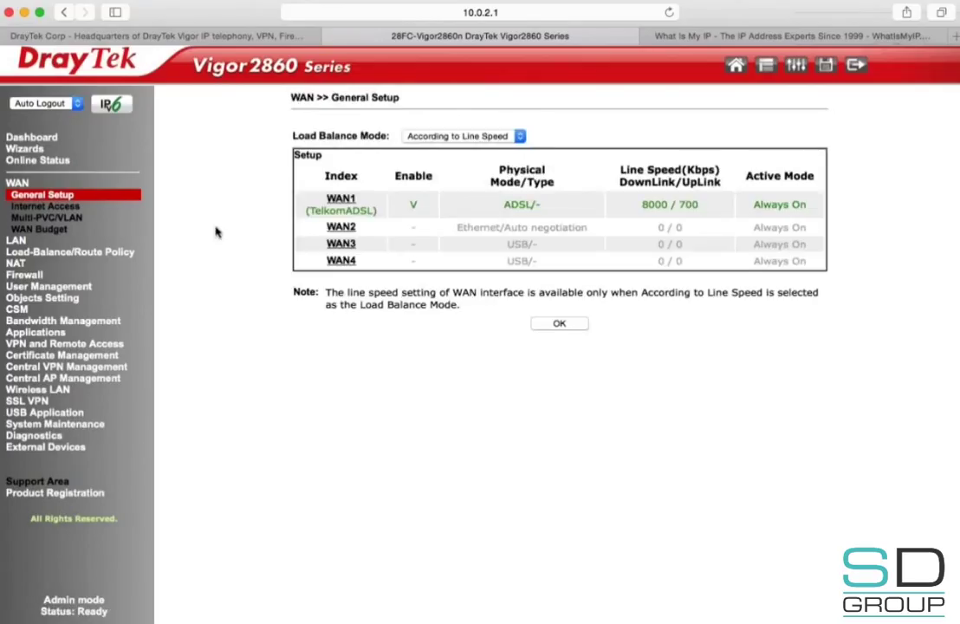
left_click(48, 207)
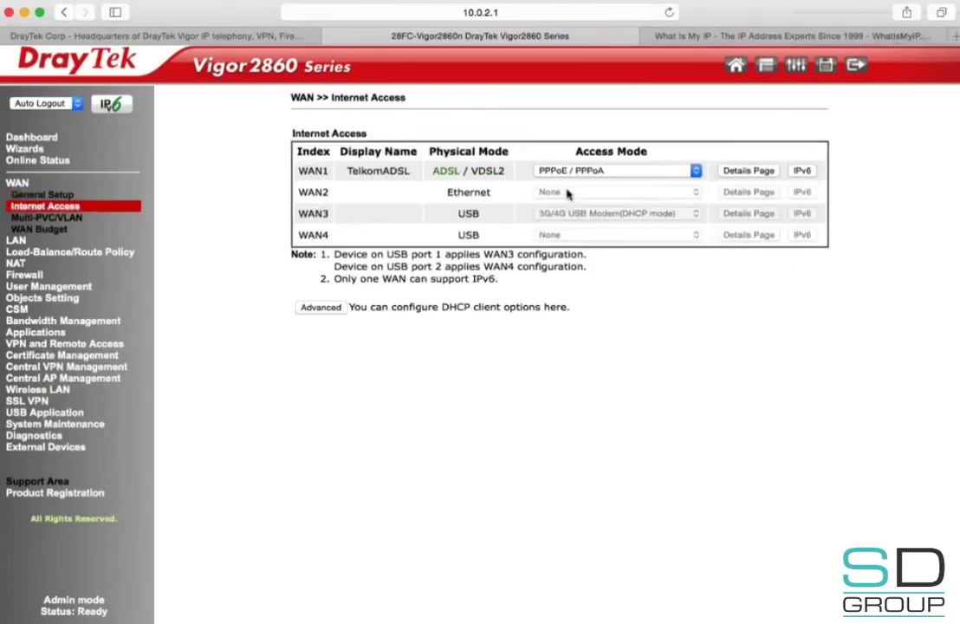
Step: Review WAN1's PPPoE details (VPI 8, VCI 35, LLC/SNAP, ISP login) and save them
left_click(613, 171)
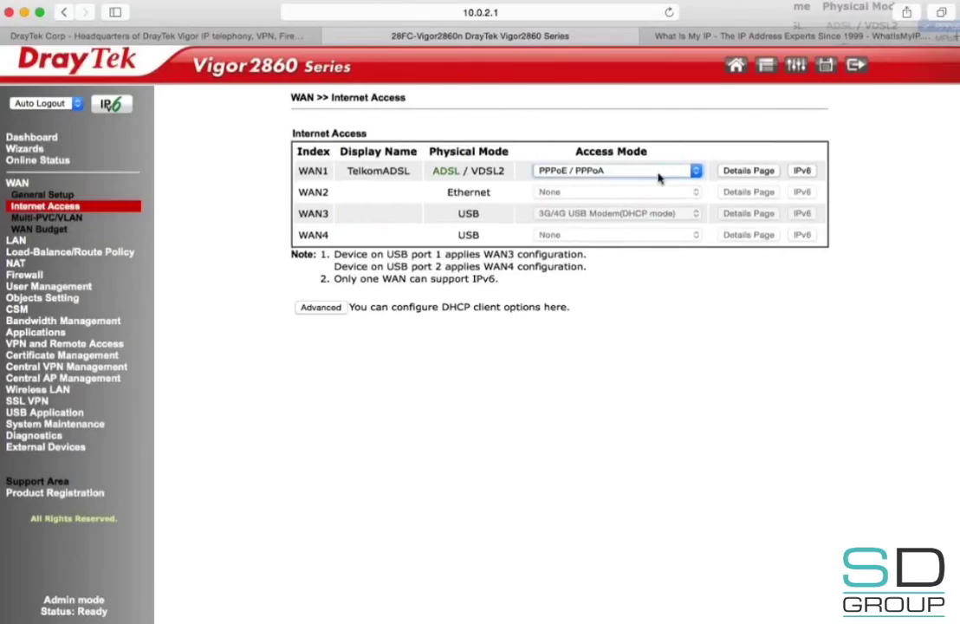
left_click(747, 172)
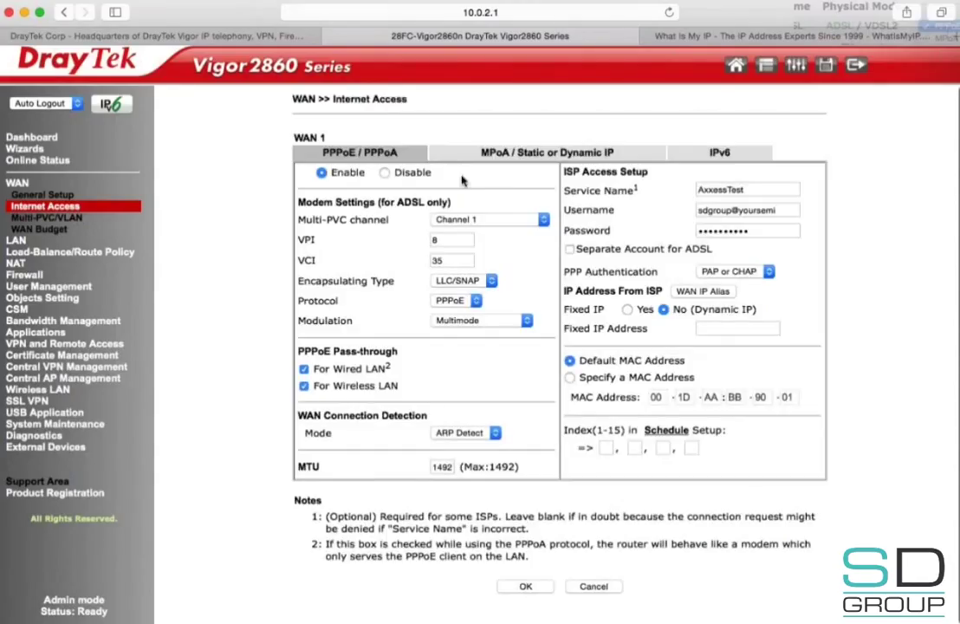
double_click(443, 246)
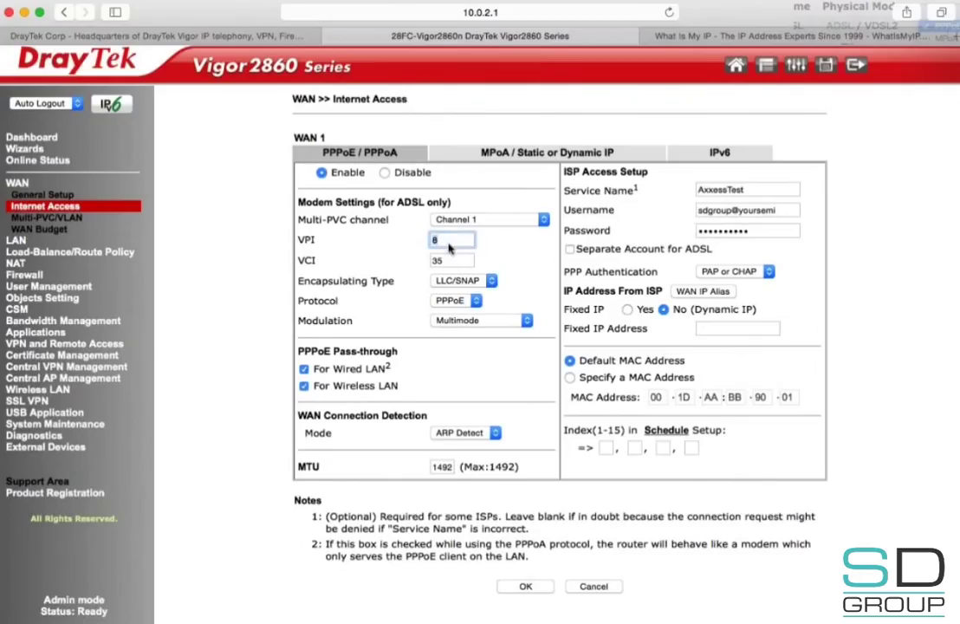
double_click(452, 261)
left_click(413, 283)
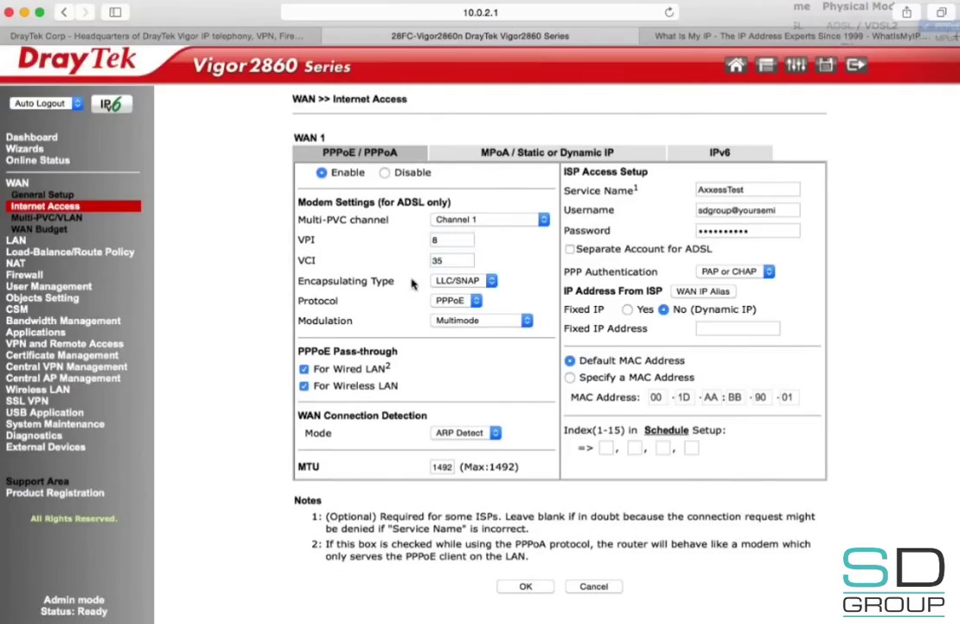
left_click(465, 286)
left_click(473, 301)
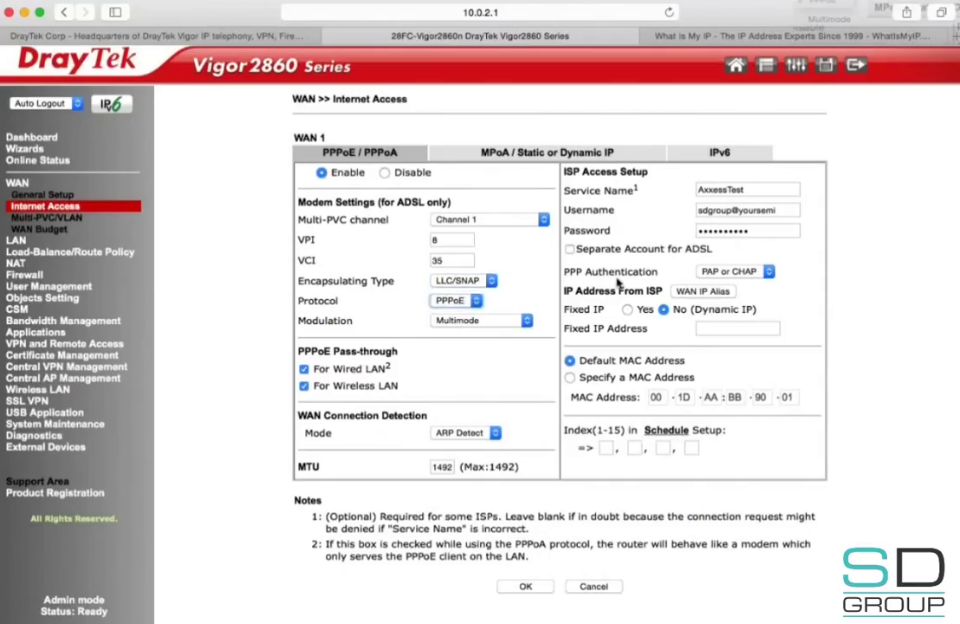
triple_click(725, 213)
left_click(749, 230)
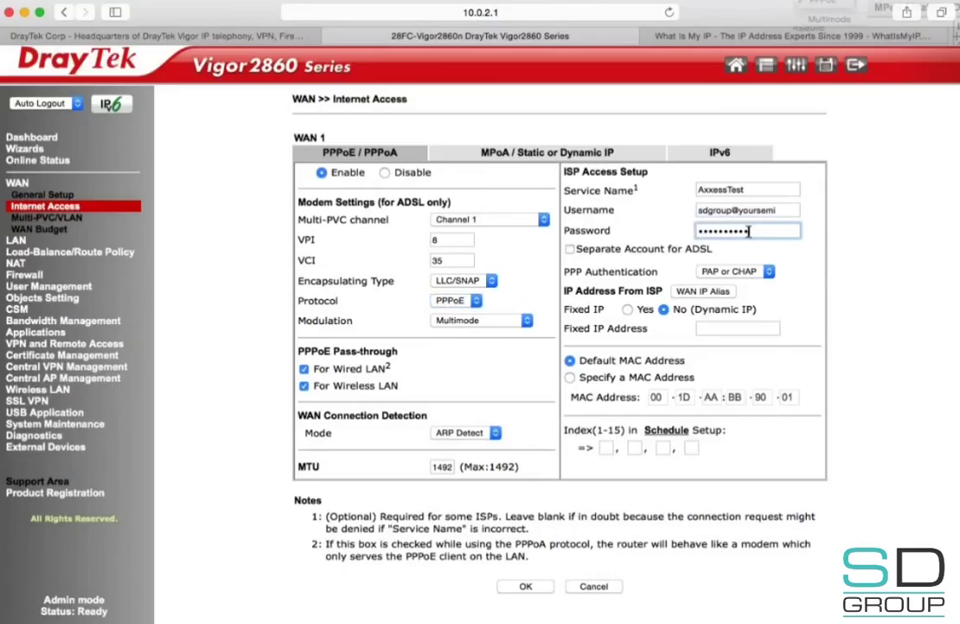
triple_click(749, 230)
left_click(522, 586)
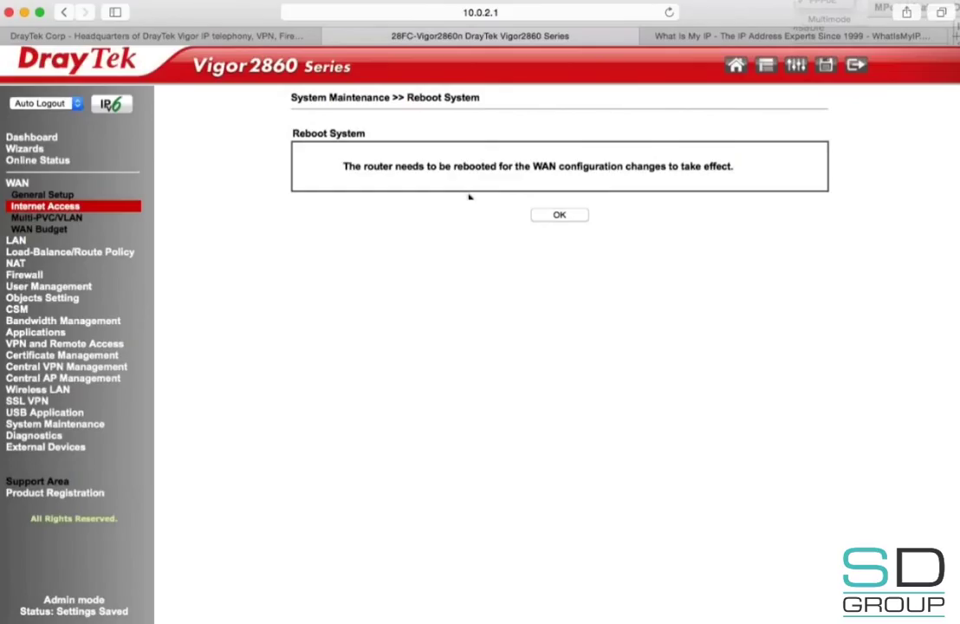
Step: Navigate via VPN and Remote Access to the LAN to LAN profiles list
left_click(48, 141)
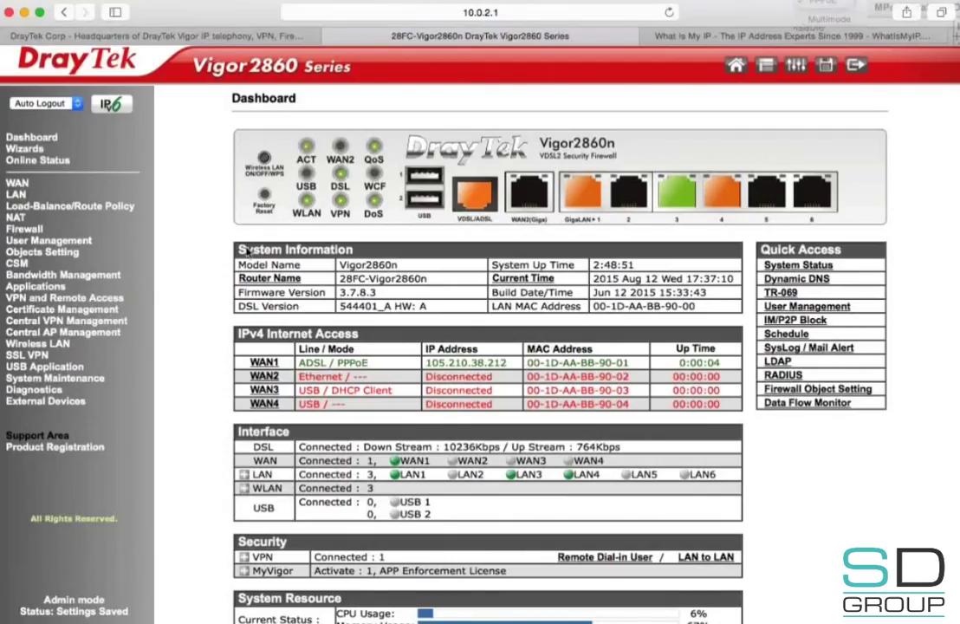
left_click(128, 299)
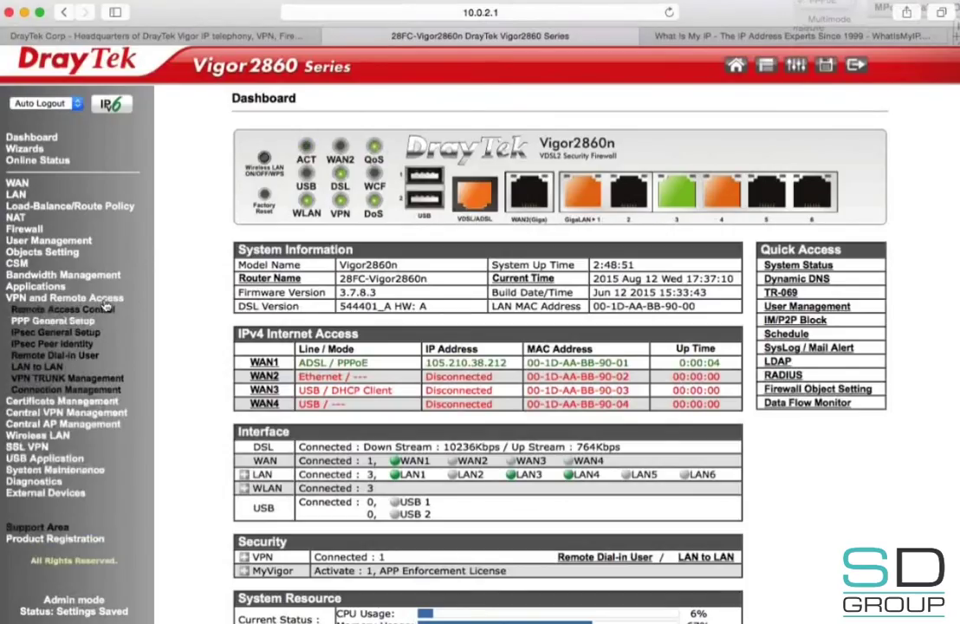
left_click(54, 369)
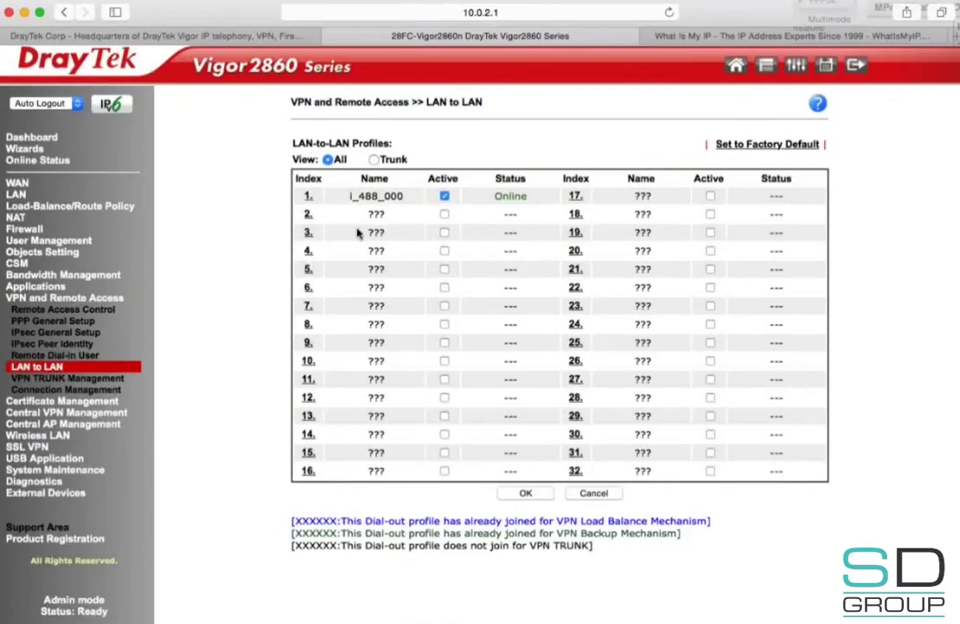
Step: Name LAN-to-LAN profile 2 'AxStatIP' and enable it
left_click(308, 215)
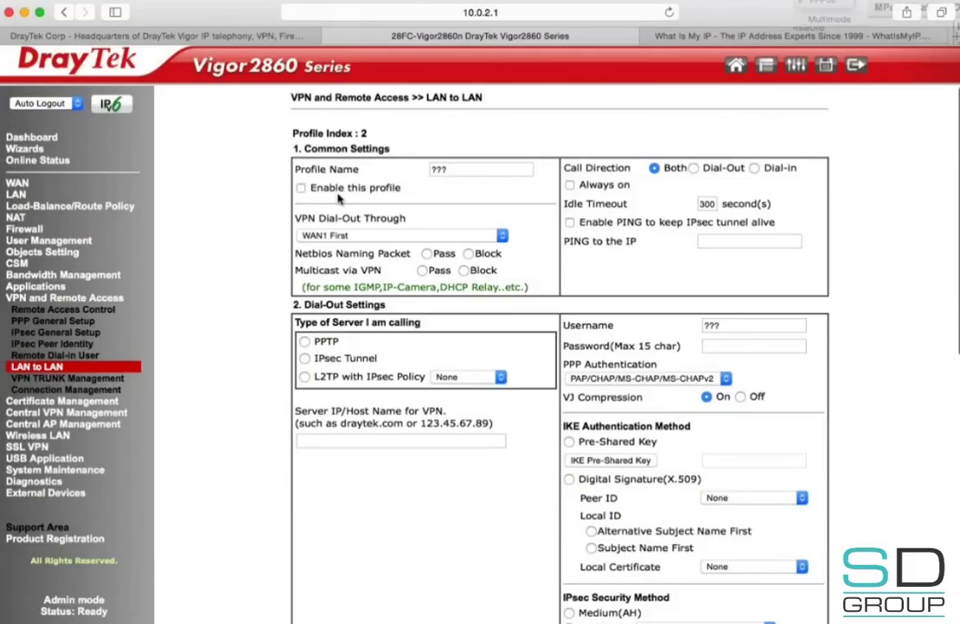
double_click(457, 167)
type("AxS")
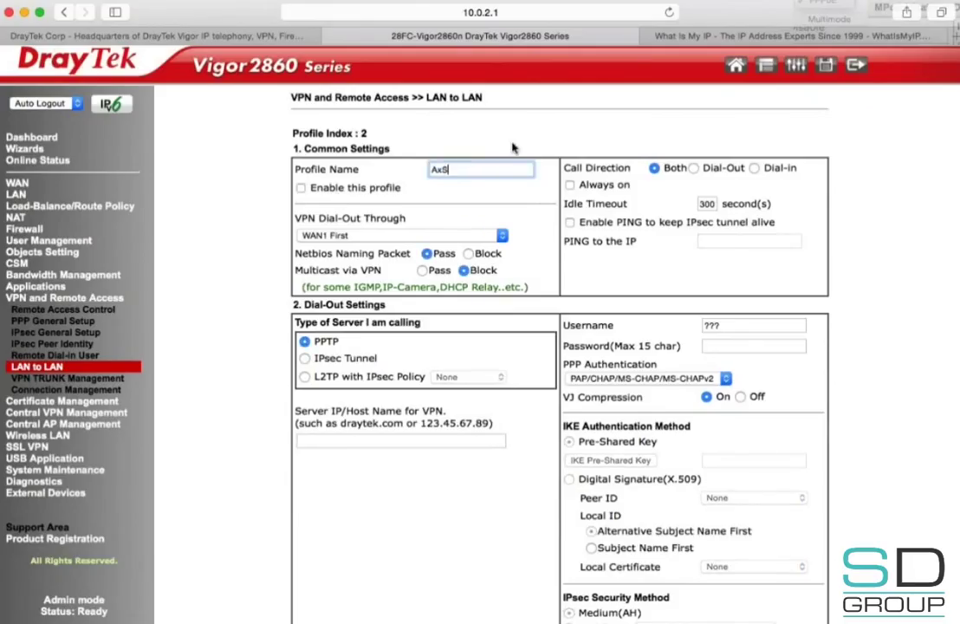
type("tatiP")
left_click(300, 188)
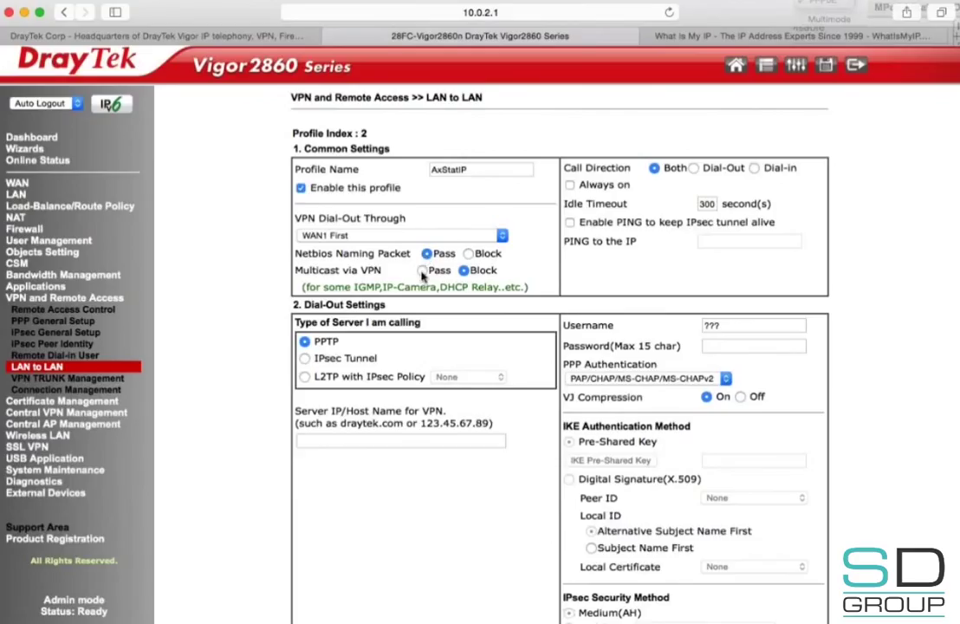
Step: Set multicast to Pass, call direction to Dial-Out, and tick Always on
left_click(423, 272)
left_click(693, 168)
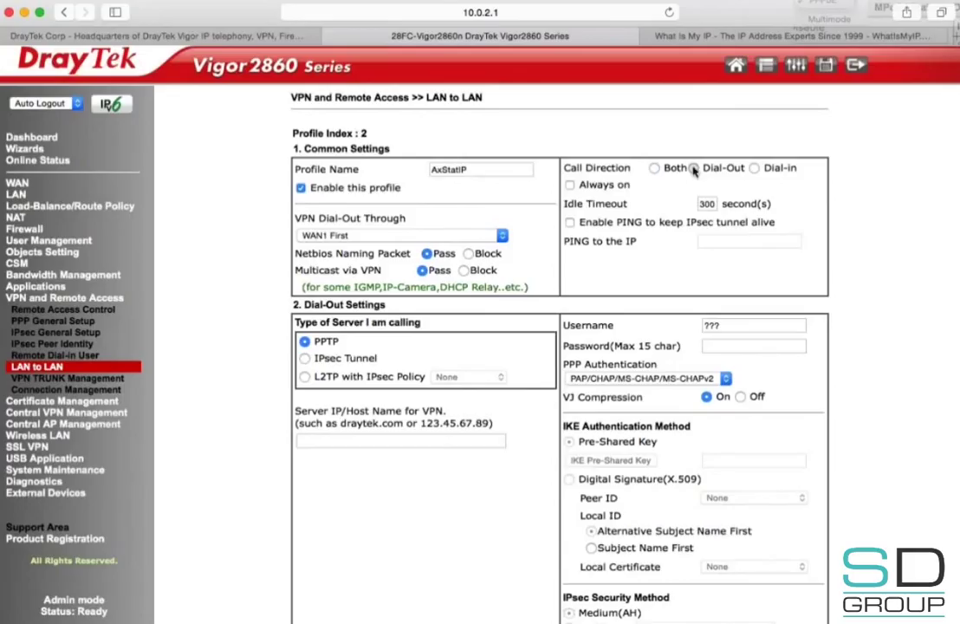
left_click(583, 189)
scroll(559, 398, "down", 5)
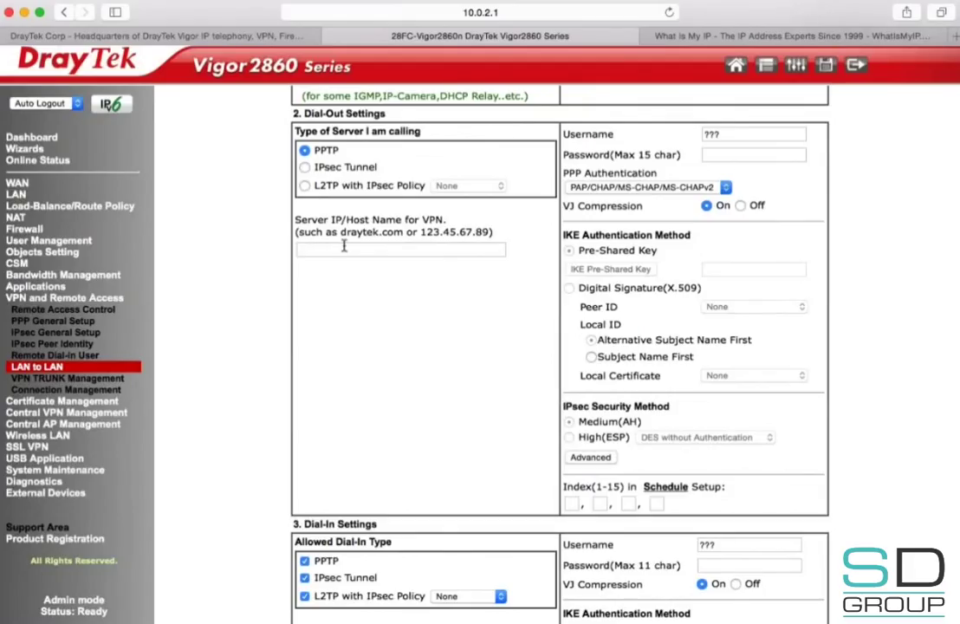
Step: Dial out via L2TP with Nice to Have IPsec policy to server 196.30.121.50
left_click(305, 186)
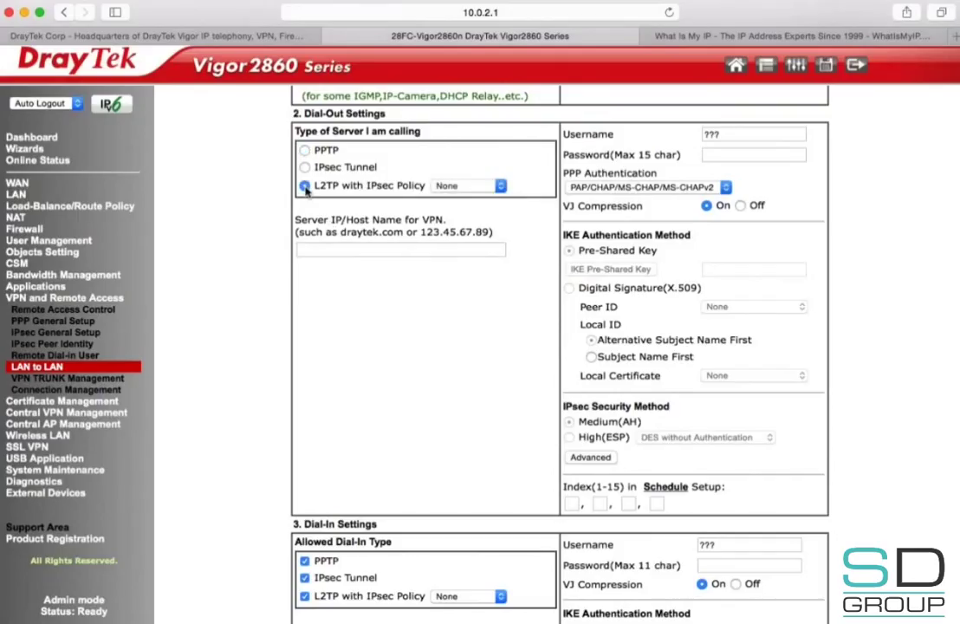
left_click(460, 187)
left_click(462, 202)
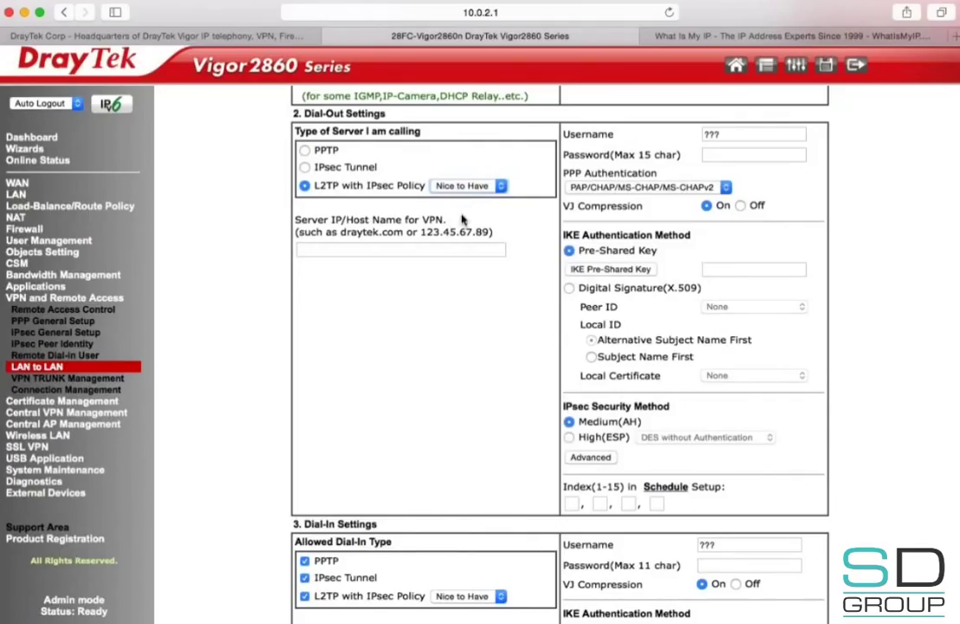
left_click(446, 249)
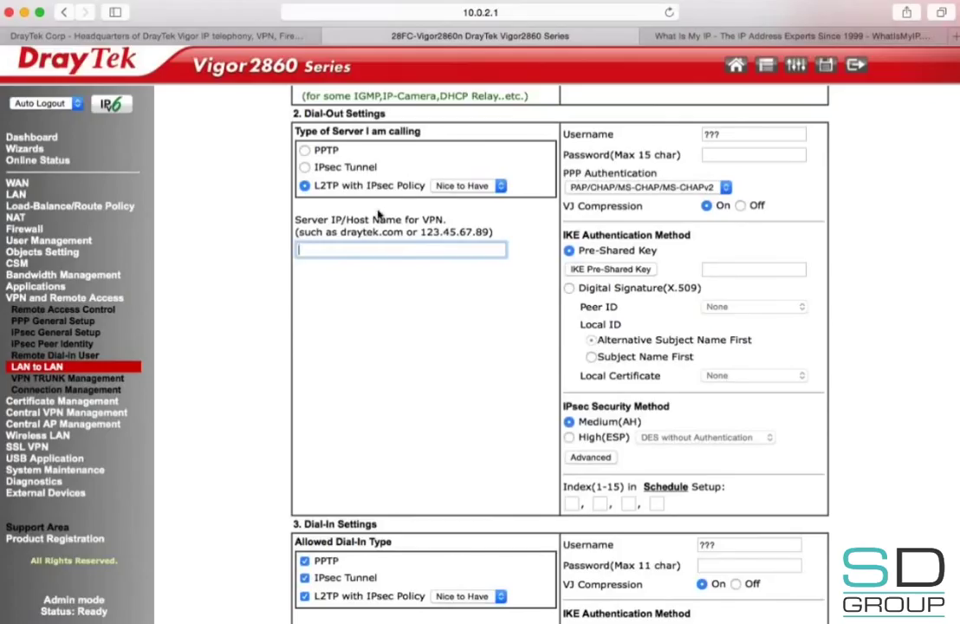
type("196.30")
left_click(403, 250)
type(".121.50")
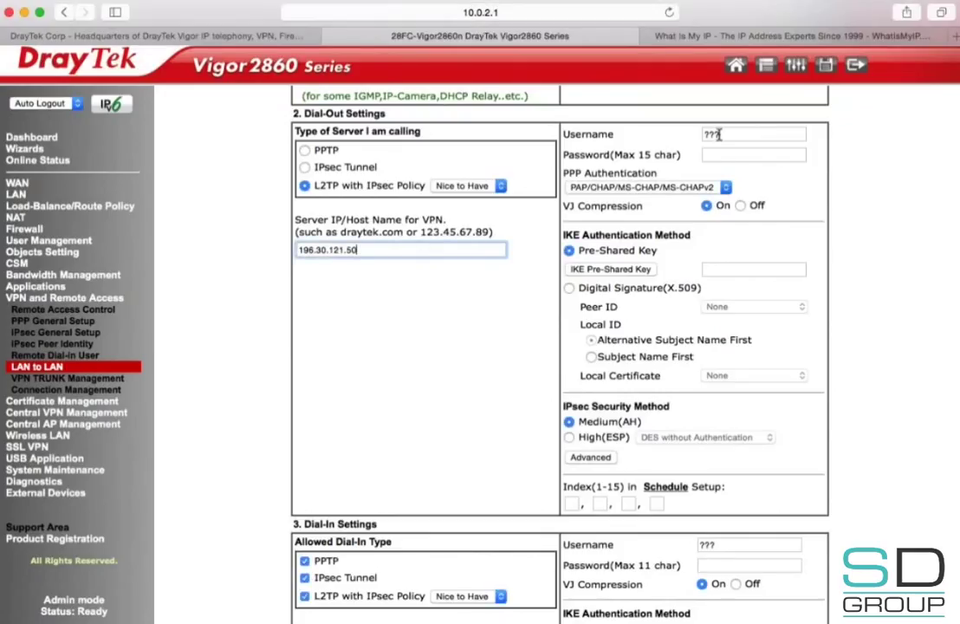
Step: Enter the VPN account username and password, and set the IKE pre-shared key
double_click(766, 132)
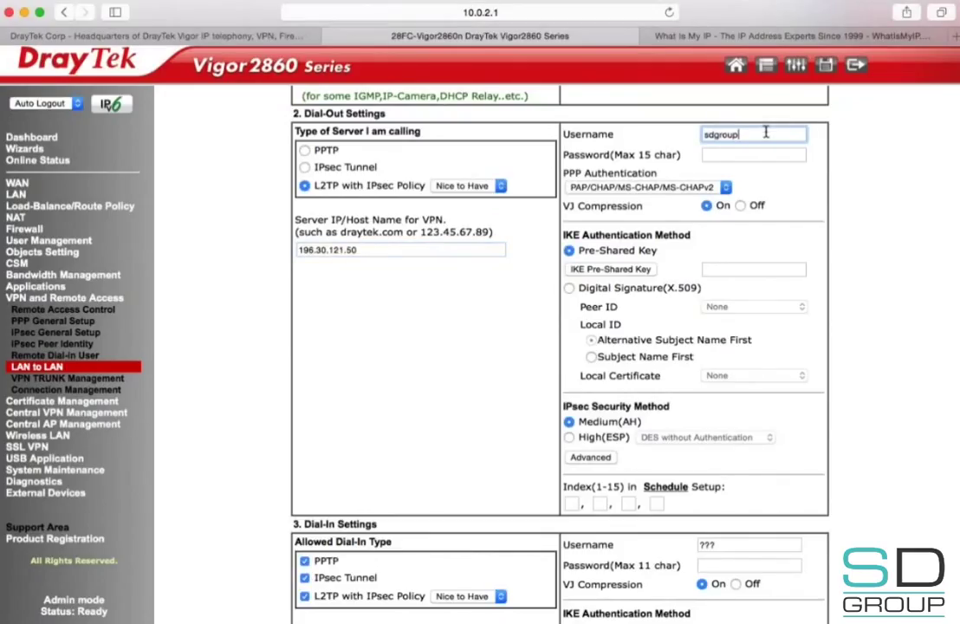
key("Tab")
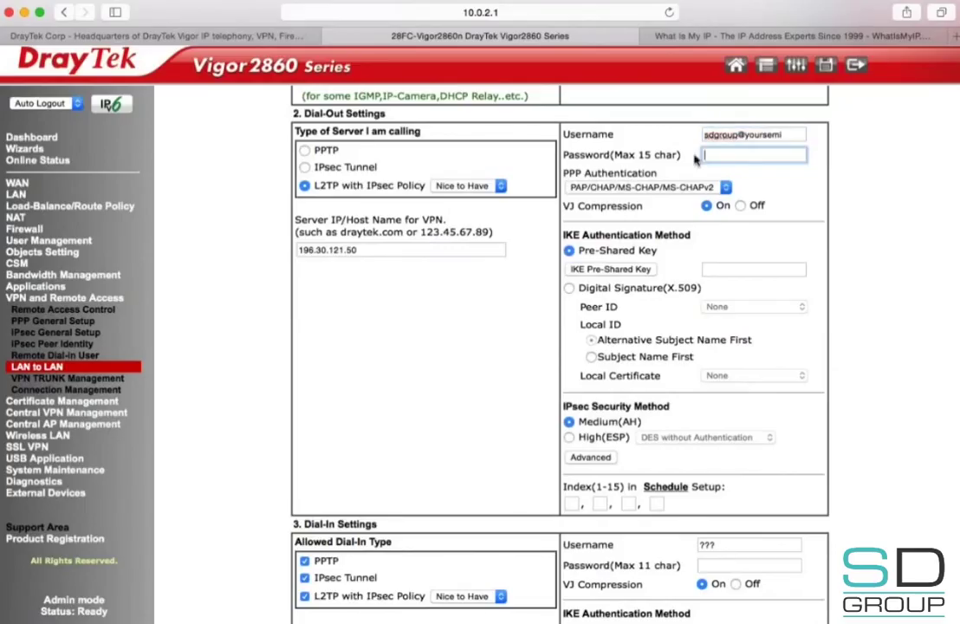
key("super+Tab")
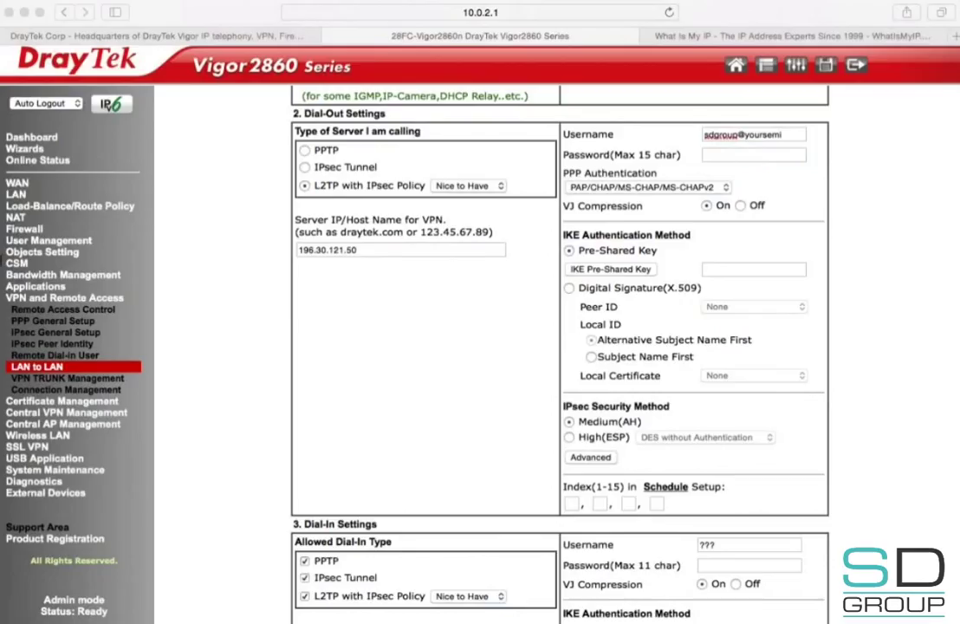
left_click(744, 156)
key("super+v")
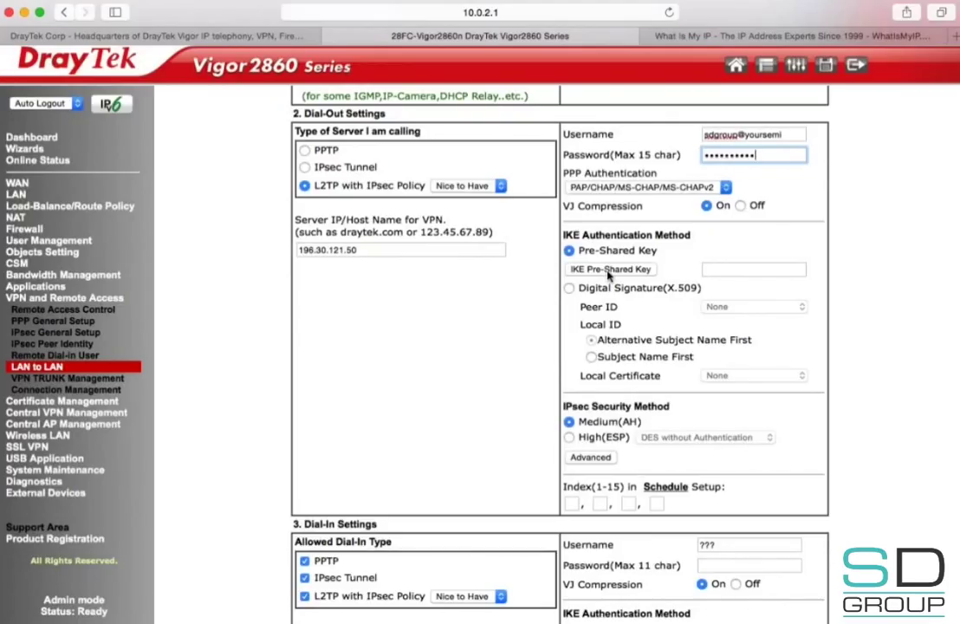
left_click(609, 270)
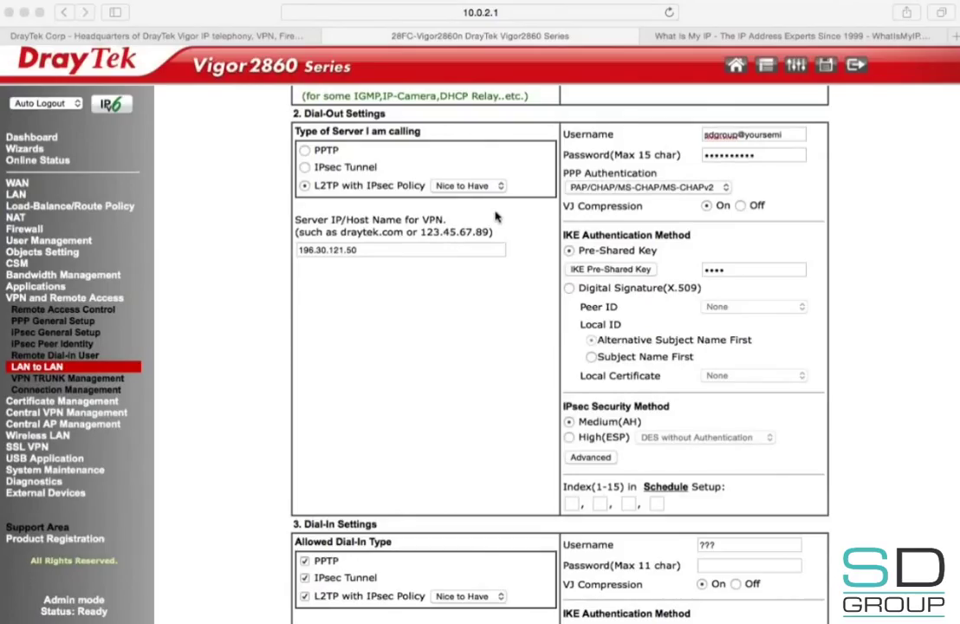
left_click(554, 428)
scroll(554, 428, "down", 5)
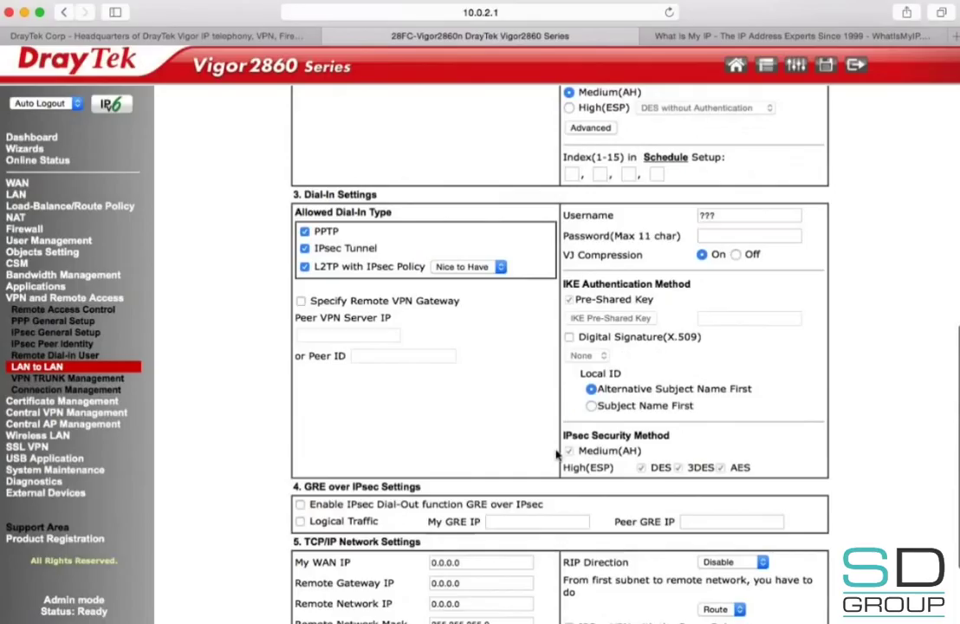
Step: Set the remote network mode to NAT, route default traffic through this tunnel, and save
scroll(558, 454, "down", 2)
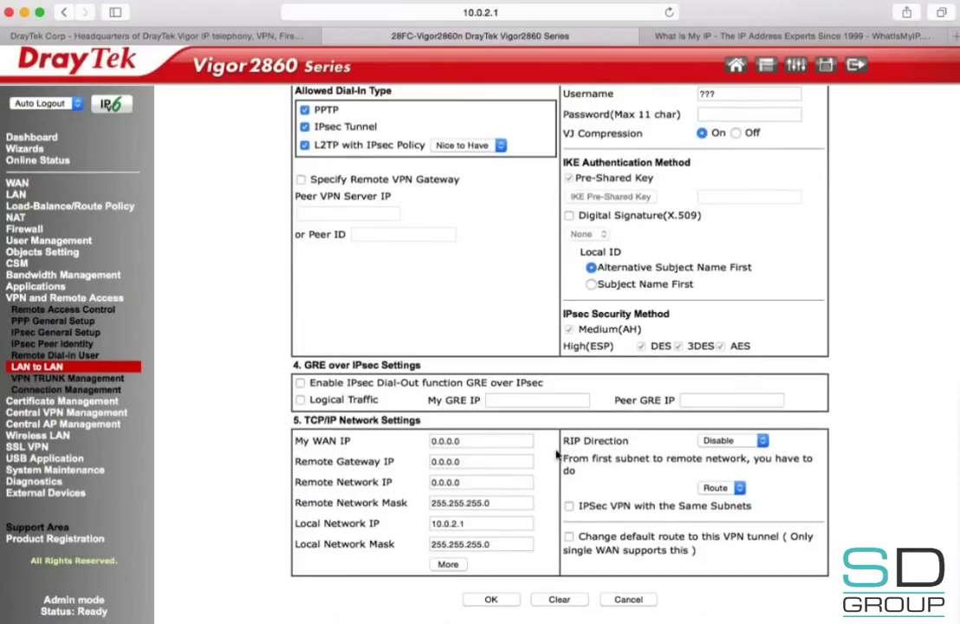
left_click(730, 491)
left_click(718, 506)
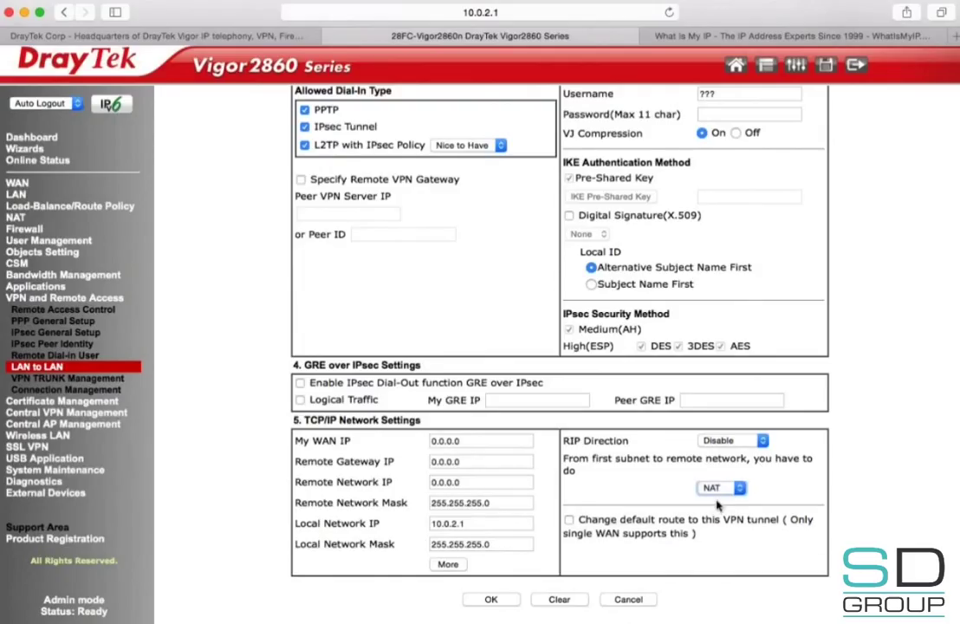
left_click(570, 520)
left_click(489, 599)
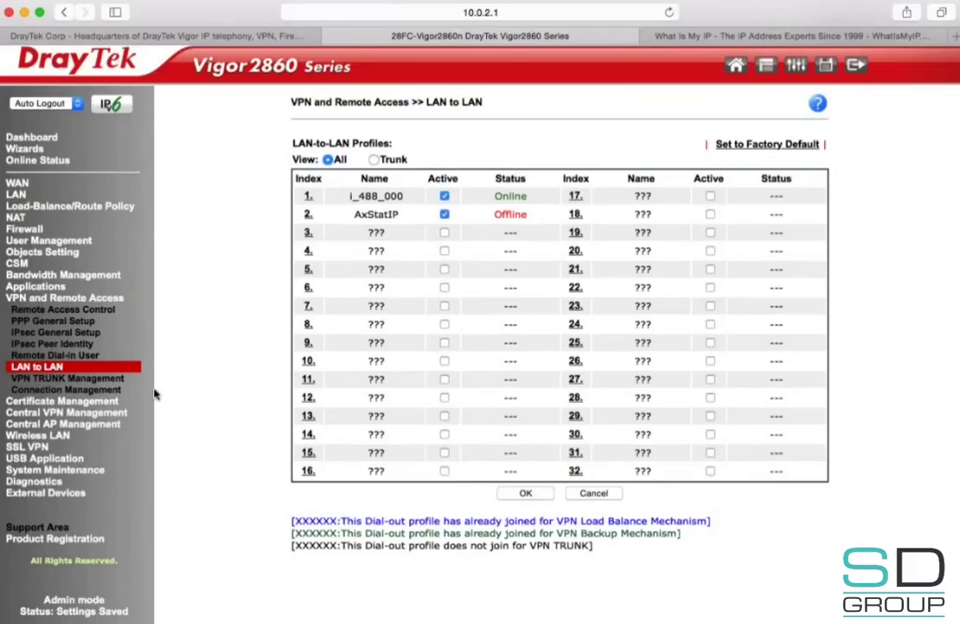
Step: Refresh Connection Management to see AxStatIP up over L2TP, then go to the WhatIsMyIP tab
left_click(107, 391)
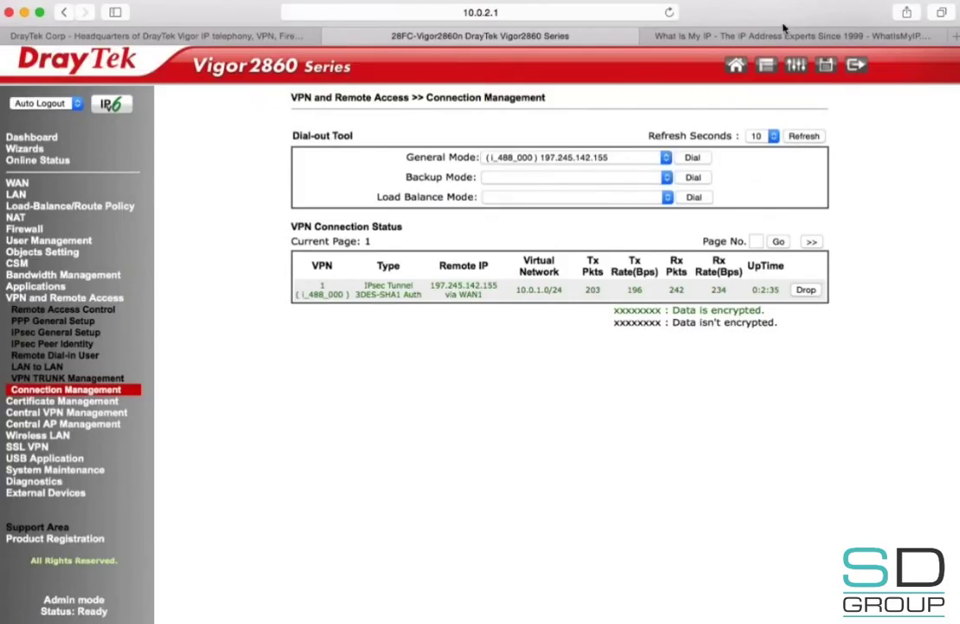
left_click(795, 138)
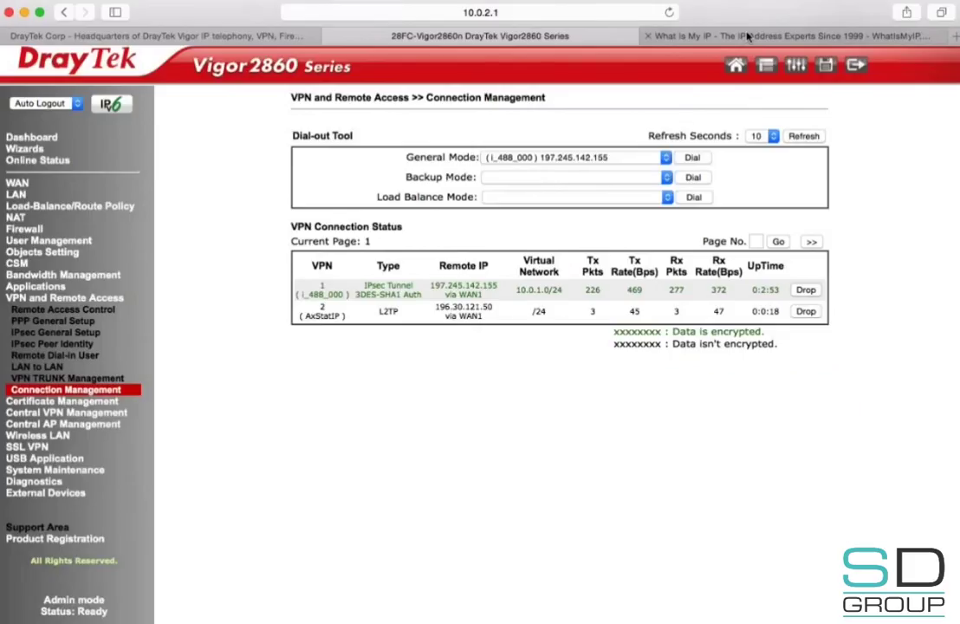
left_click(748, 35)
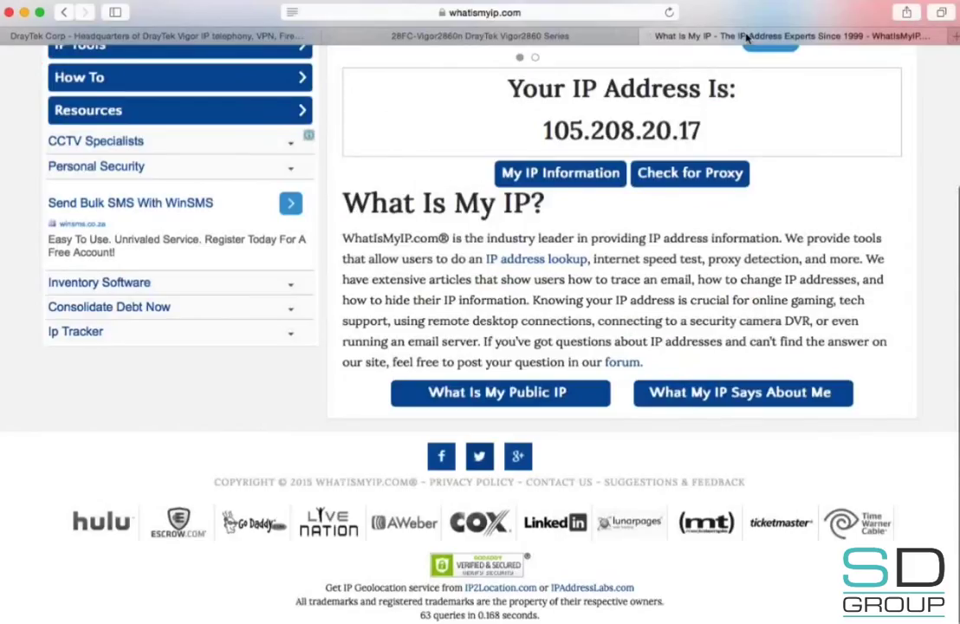